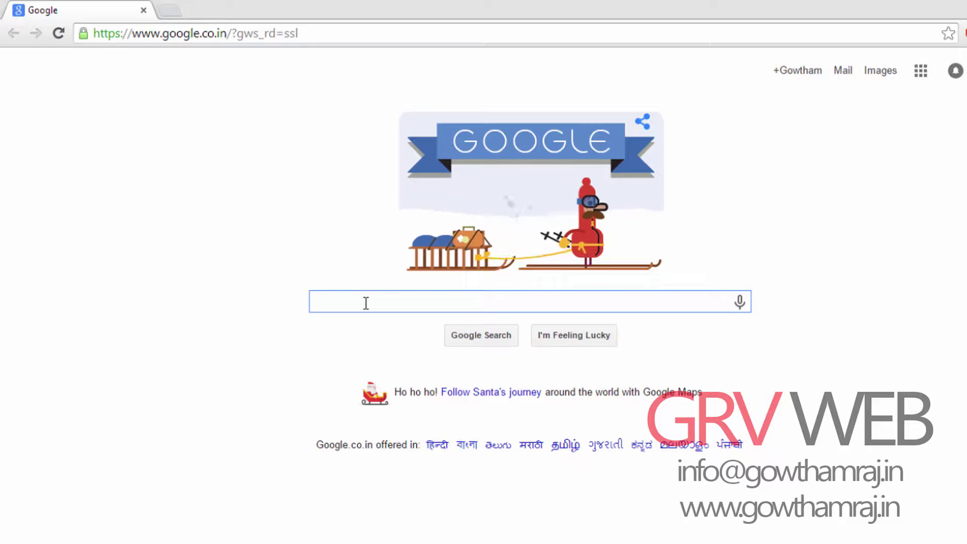
# Step: Search Google for 'java jdk'
pyautogui.write('java jd')
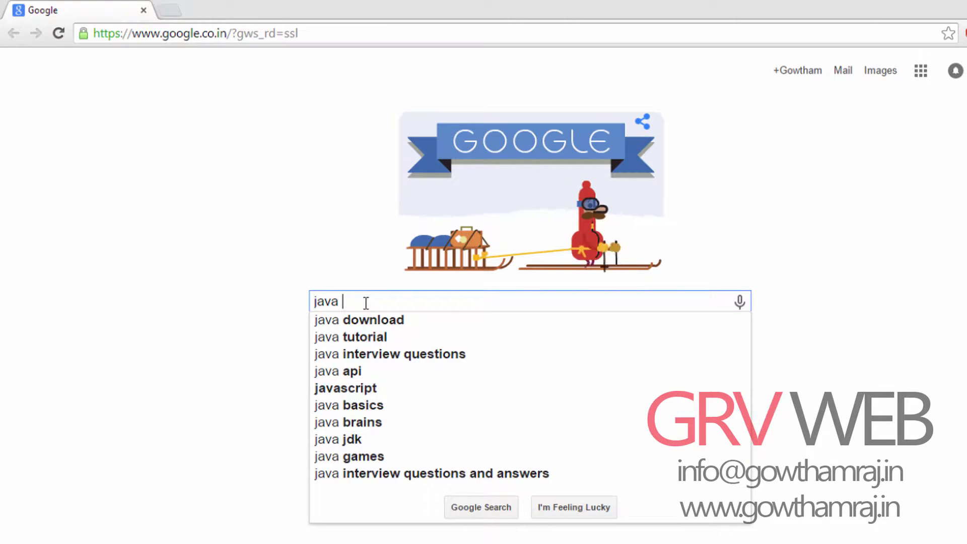
pyautogui.write('k')
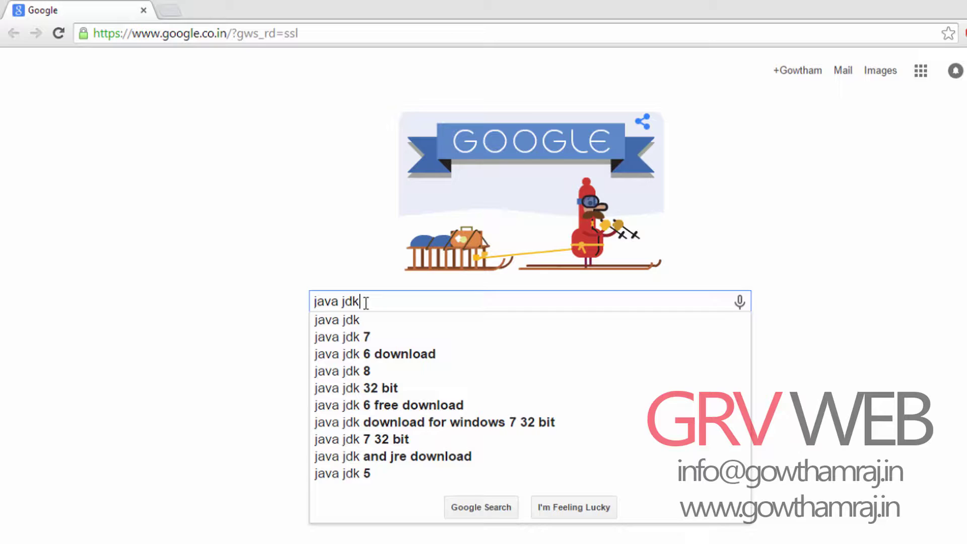
pyautogui.press('Return')
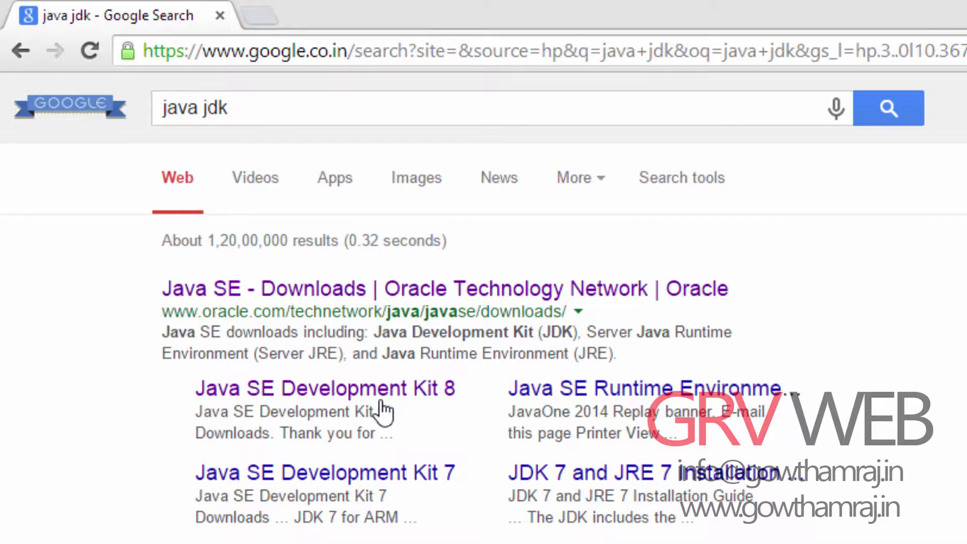
# Step: Open Oracle's Java SE Downloads result and scroll to the JDK 8u25 section
pyautogui.click(408, 291)
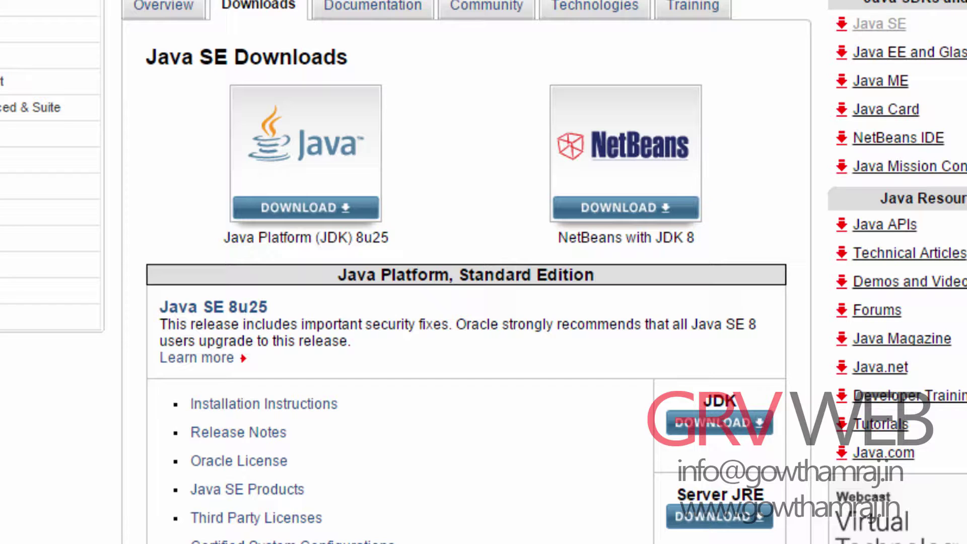
pyautogui.scroll(-2, 465, 272)
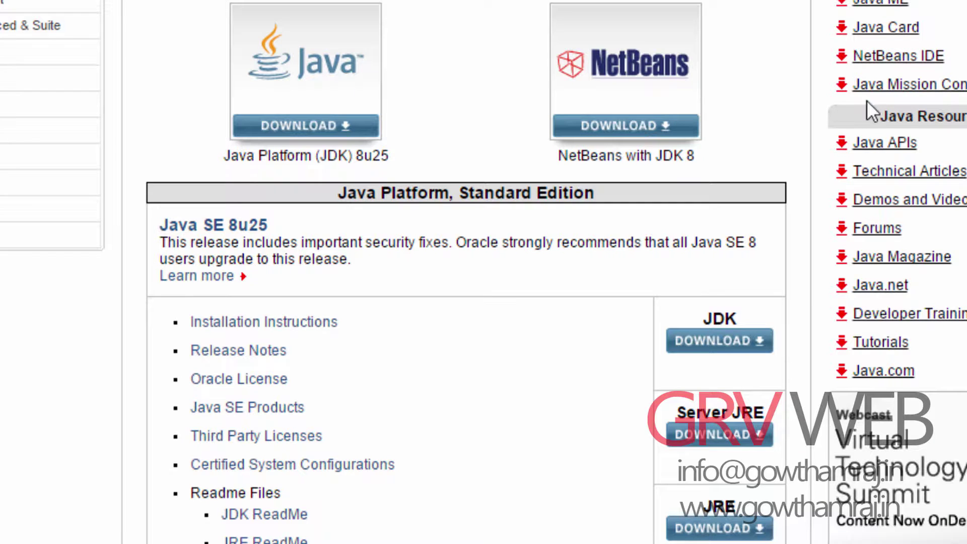
# Step: On the JDK 8u25 download page, accept the Oracle Binary Code License Agreement
pyautogui.click(370, 130)
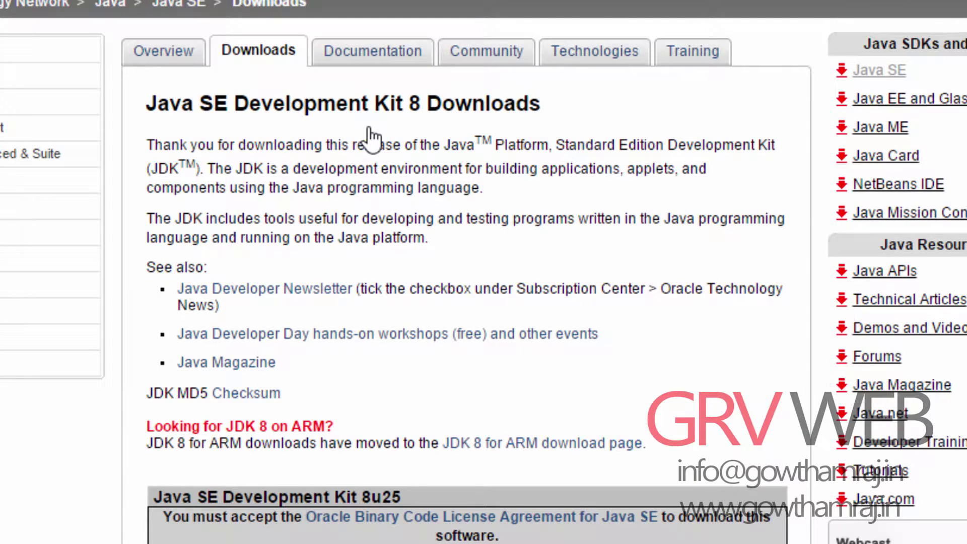
pyautogui.scroll(-10, 388, 268)
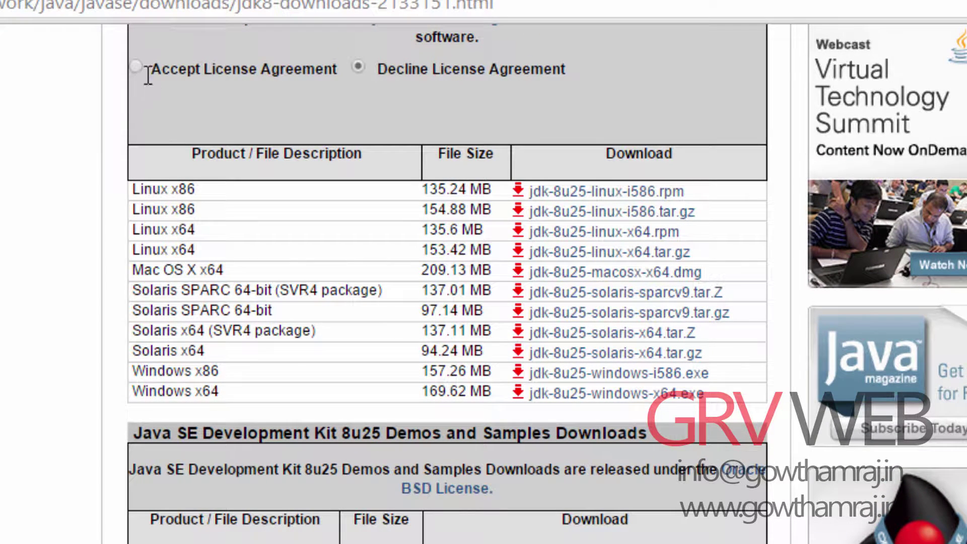
pyautogui.click(134, 68)
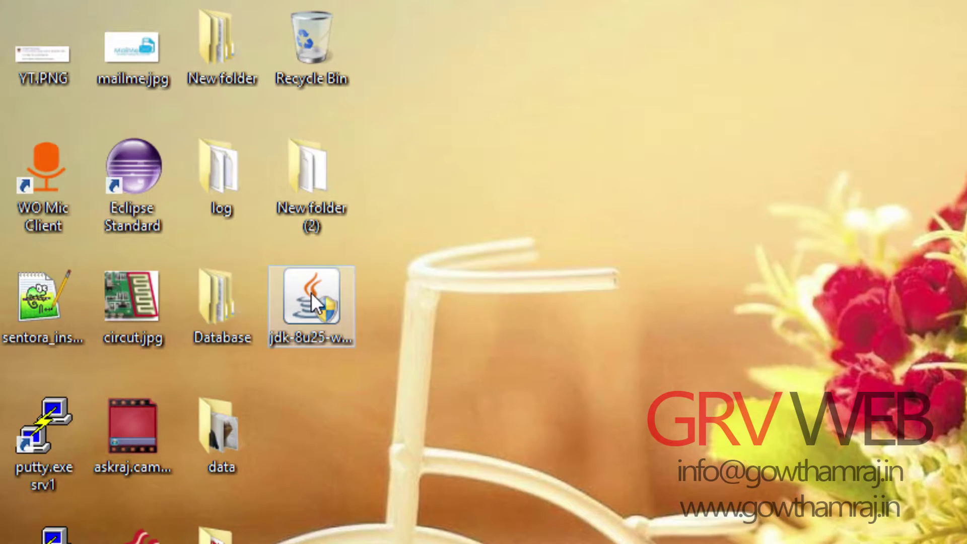
# Step: Run the desktop's jdk-8u25-windows-x64.exe installer as administrator
pyautogui.click(310, 292)
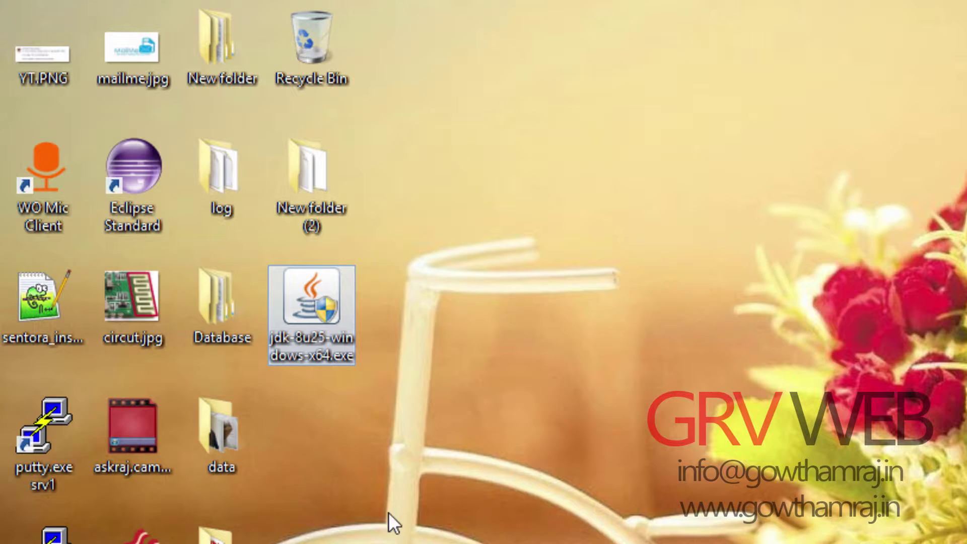
pyautogui.moveTo(337, 310)
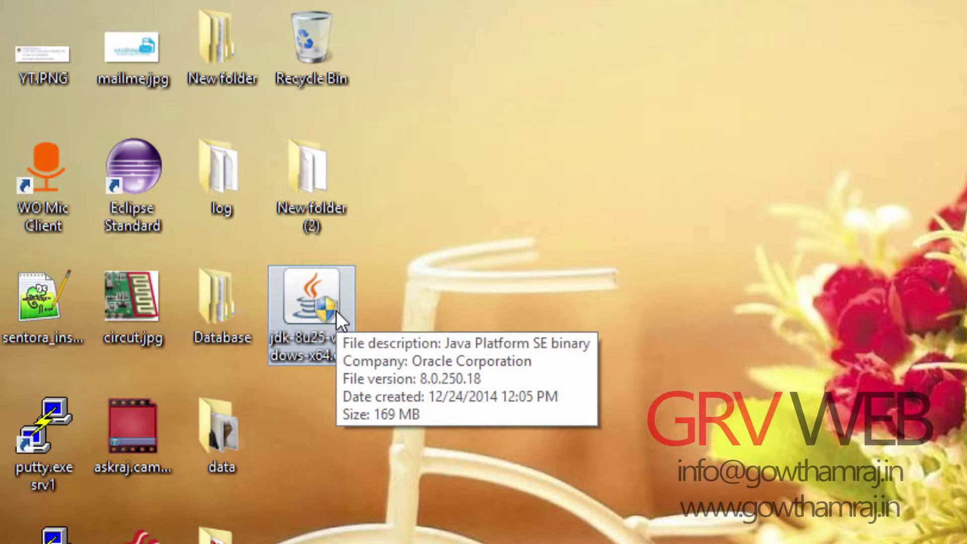
pyautogui.rightClick(336, 310)
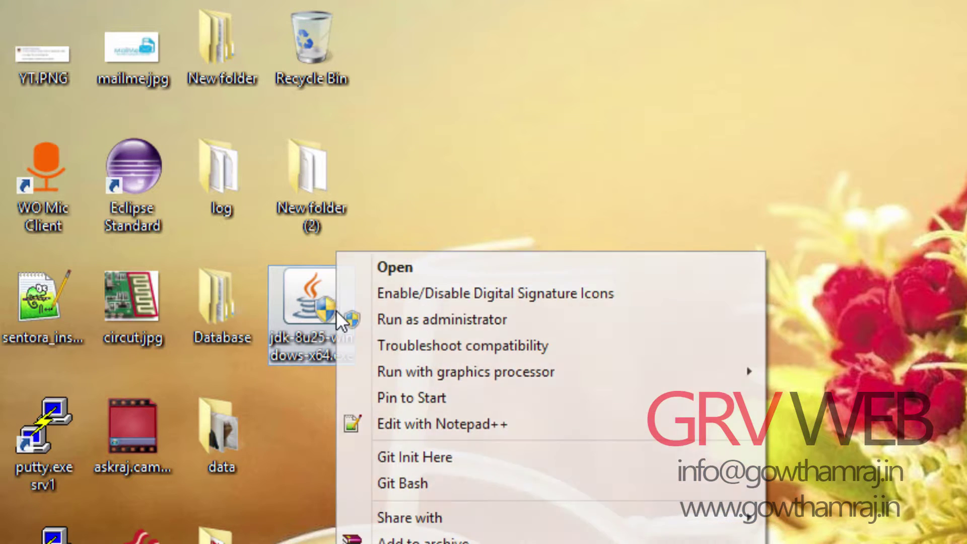
pyautogui.click(369, 315)
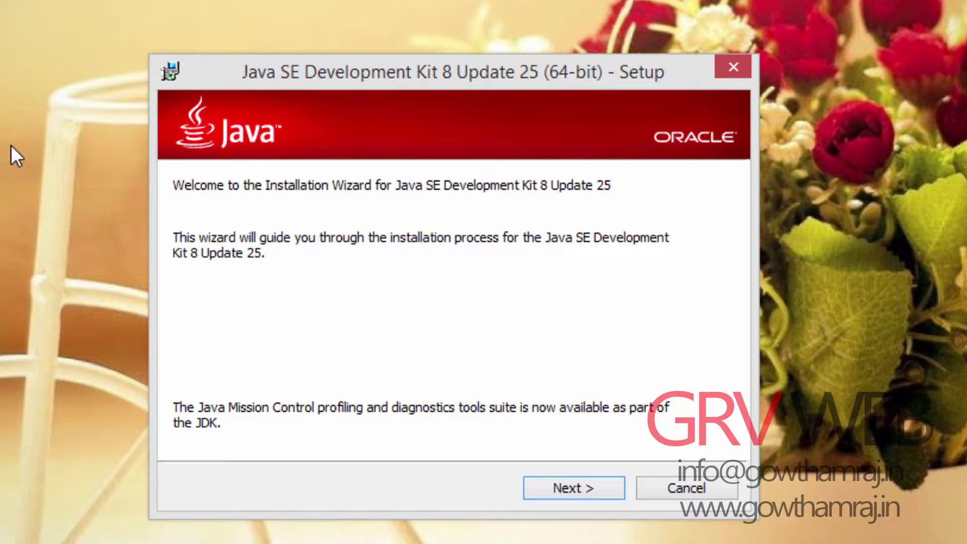
# Step: Install JDK 8 Update 25 (64-bit) with default features and the default JRE folder
pyautogui.click(562, 481)
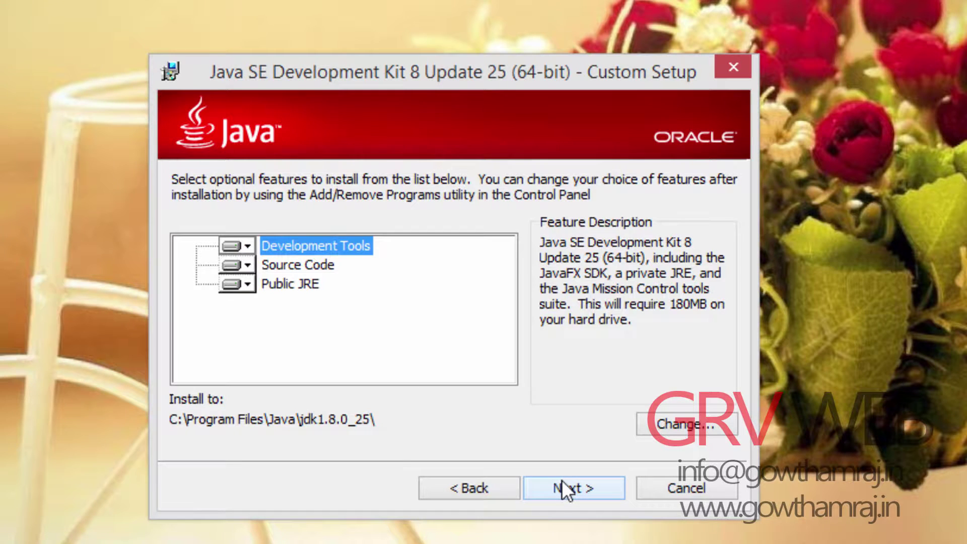
pyautogui.click(562, 481)
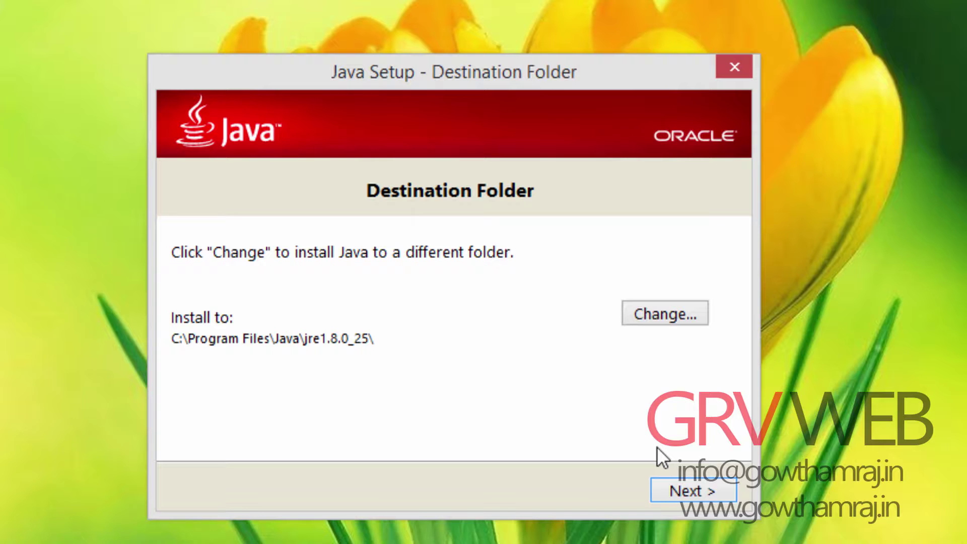
pyautogui.click(676, 492)
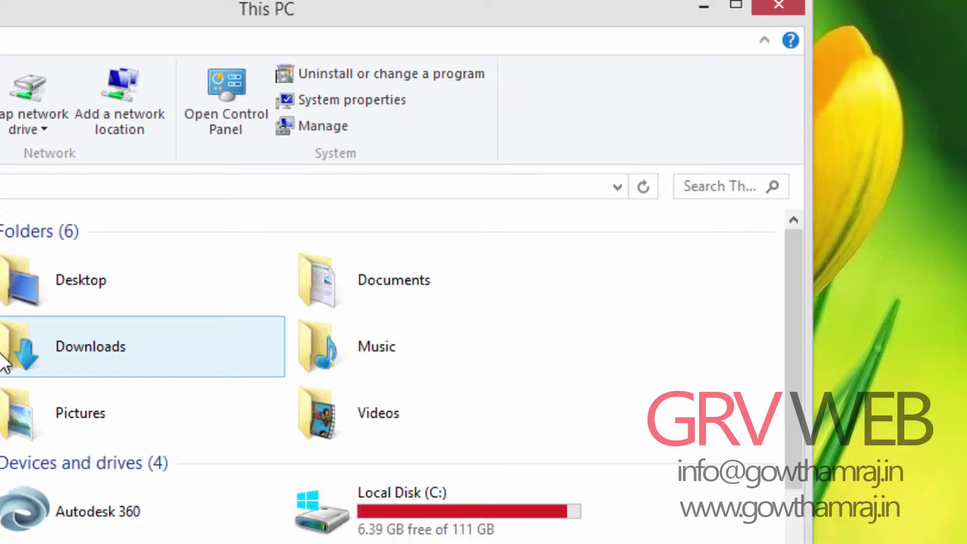
# Step: Maximize File Explorer and browse to C:\Program Files\Java\jdk1.8.0_25\bin
pyautogui.doubleClick(487, 15)
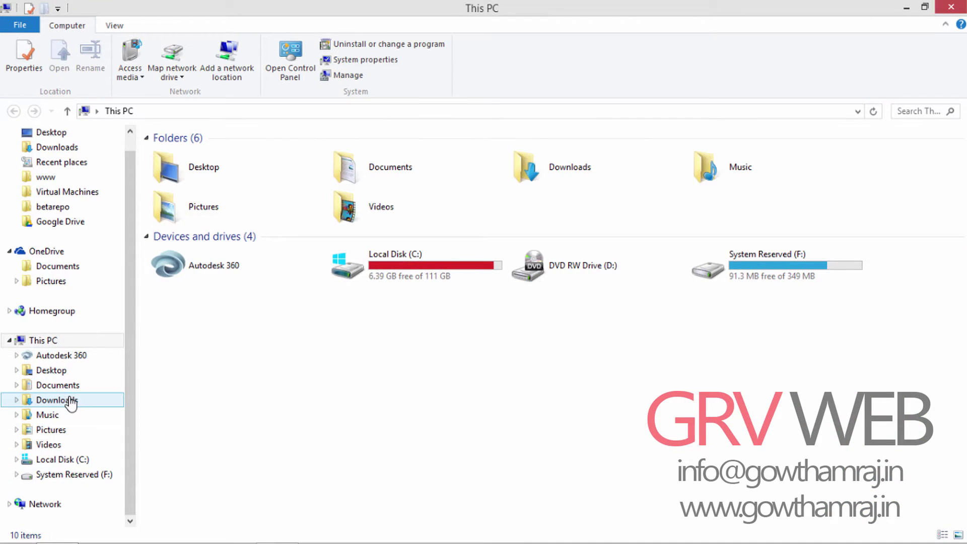
pyautogui.click(66, 461)
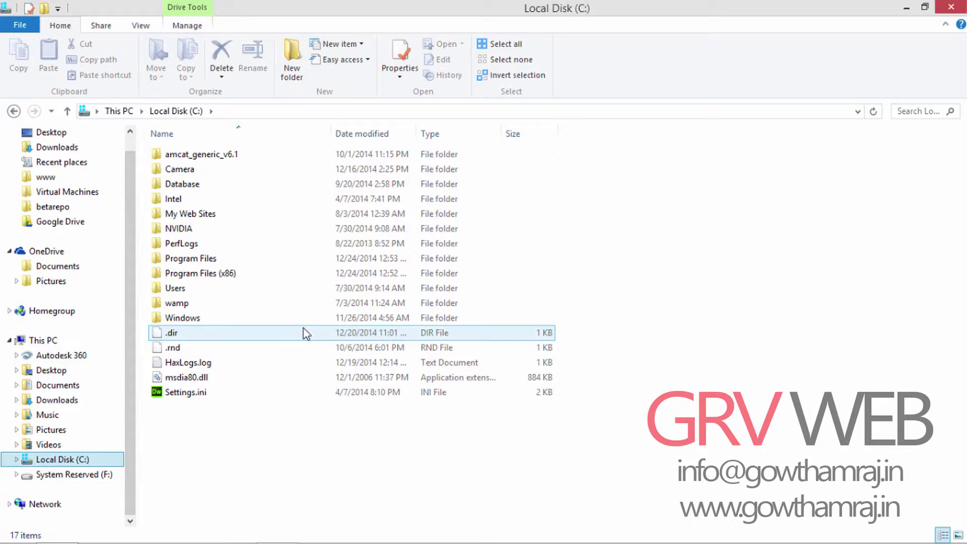
pyautogui.doubleClick(253, 269)
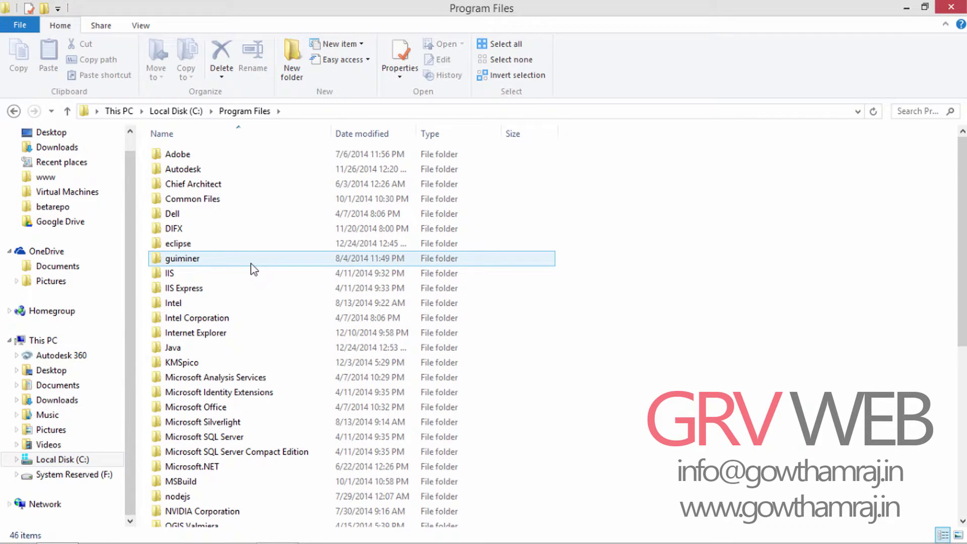
pyautogui.click(251, 264)
pyautogui.press('j')
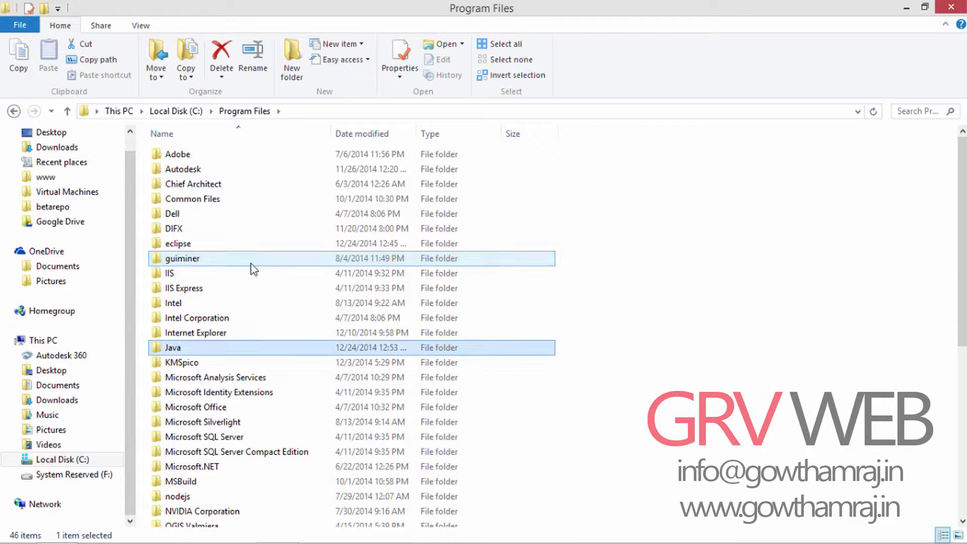
pyautogui.press('Return')
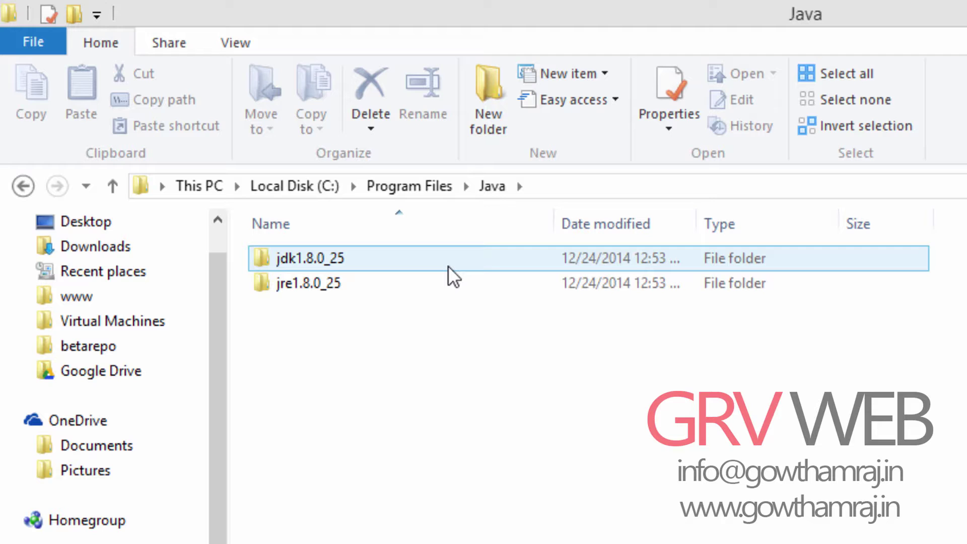
pyautogui.doubleClick(448, 267)
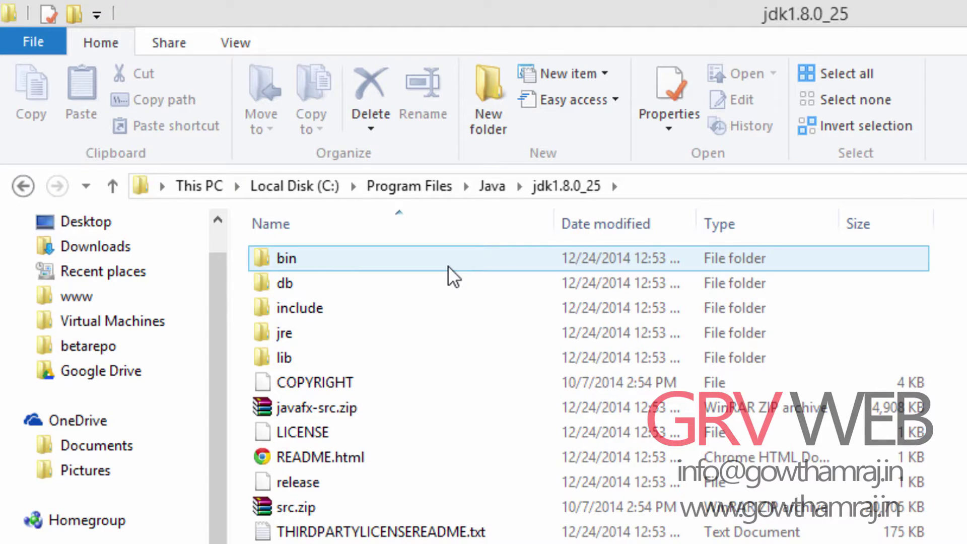
pyautogui.doubleClick(448, 265)
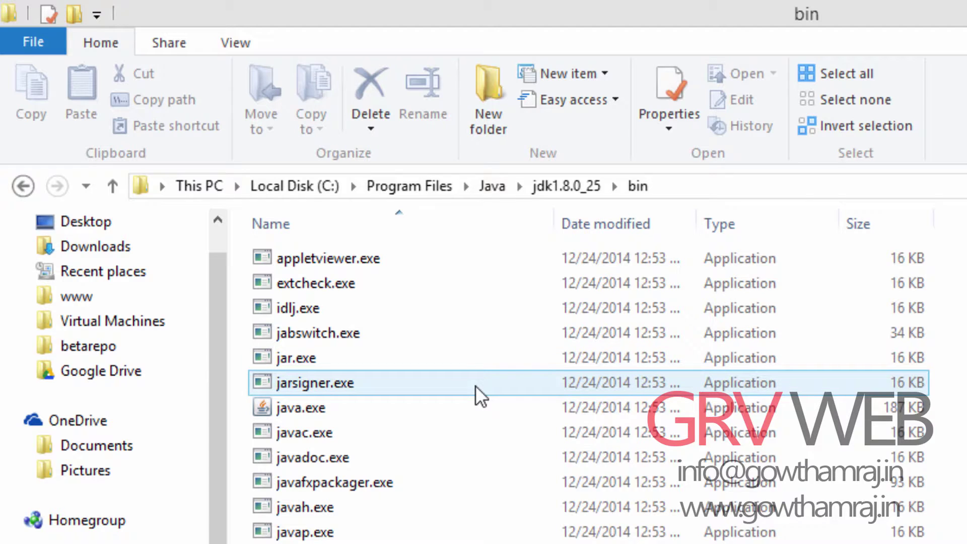
# Step: Check for java.exe and javac.exe, then copy the bin folder's full path from the address bar
pyautogui.moveTo(476, 385)
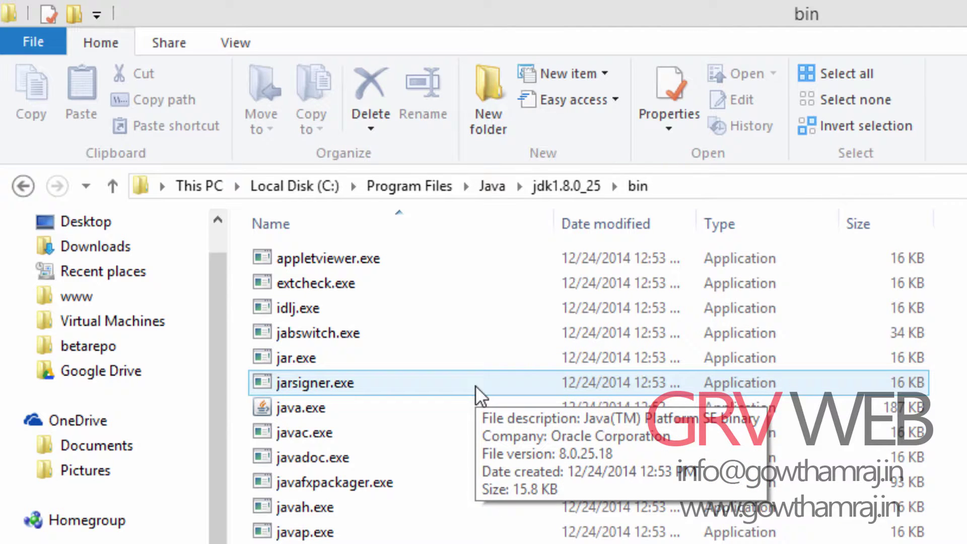
pyautogui.click(476, 404)
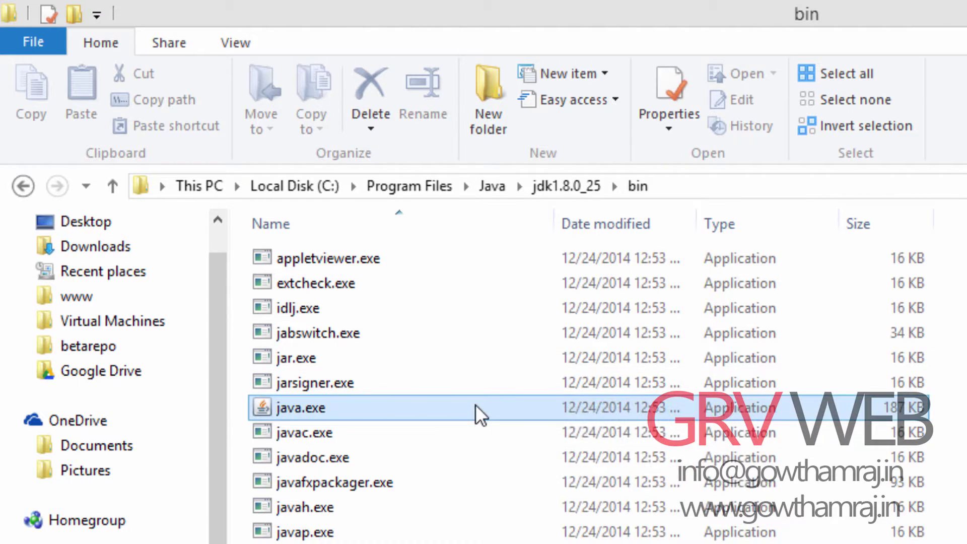
pyautogui.keyDown('ctrl'); pyautogui.click(462, 429); pyautogui.keyUp('ctrl')
pyautogui.click(462, 429)
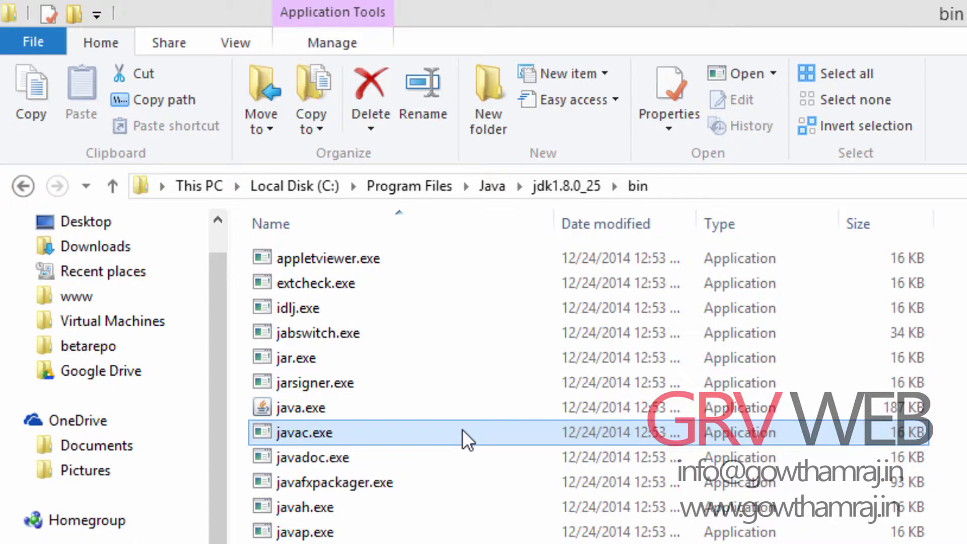
pyautogui.click(458, 458)
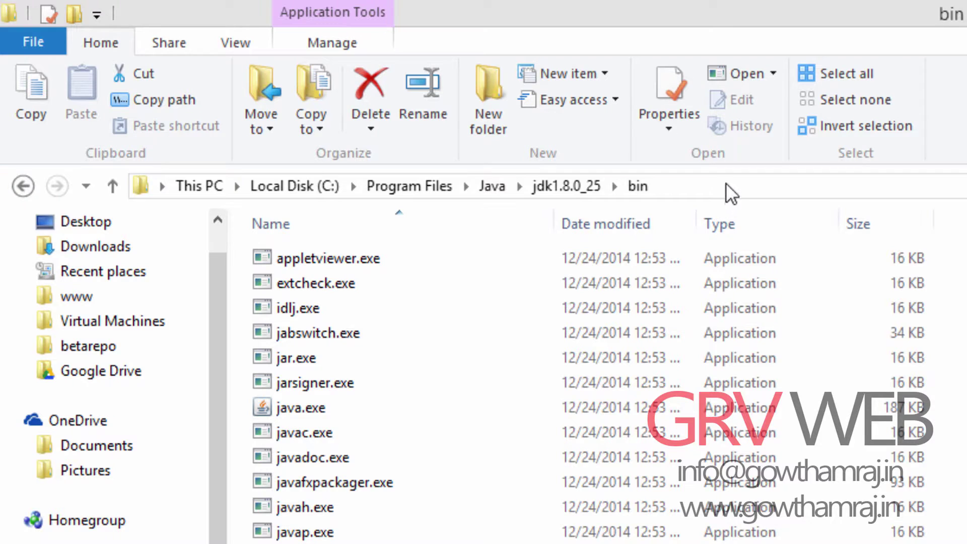
pyautogui.click(690, 186)
pyautogui.hotkey('ctrl', 'c')
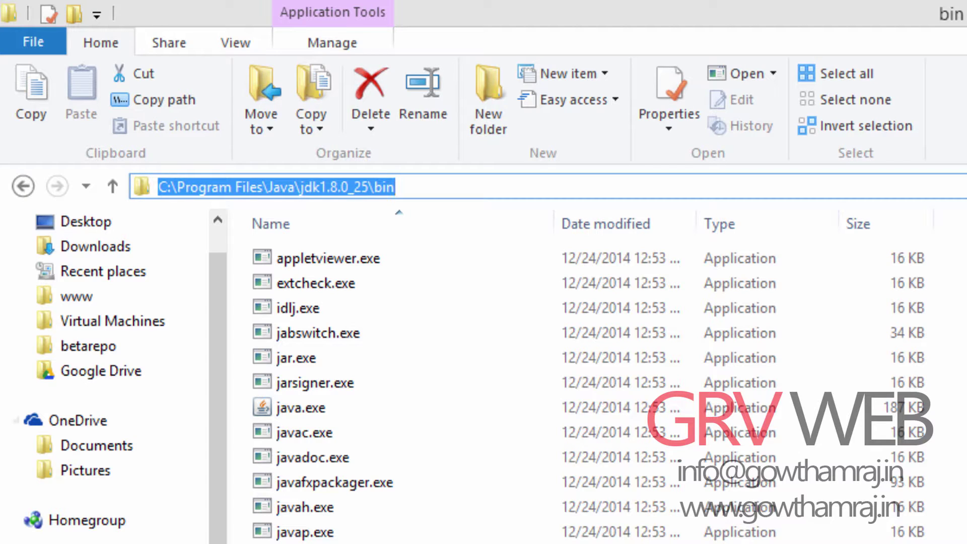
pyautogui.press('Escape')
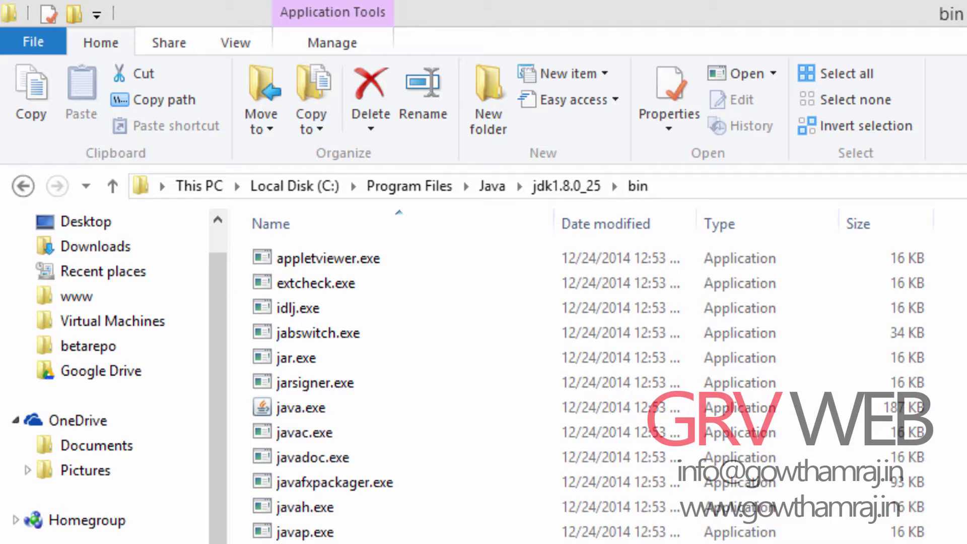
pyautogui.rightClick(65, 520)
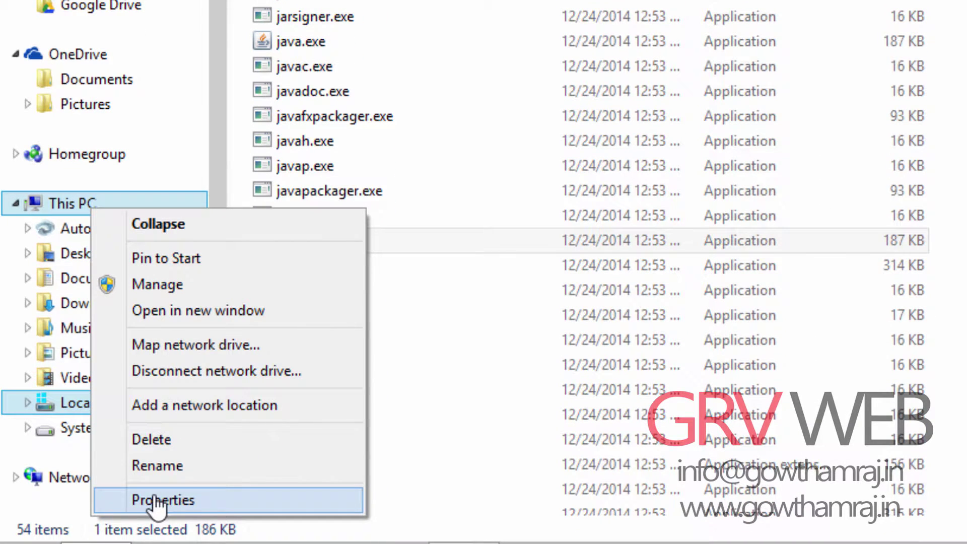
# Step: Open Environment Variables from System Properties and select the system Path variable
pyautogui.click(154, 501)
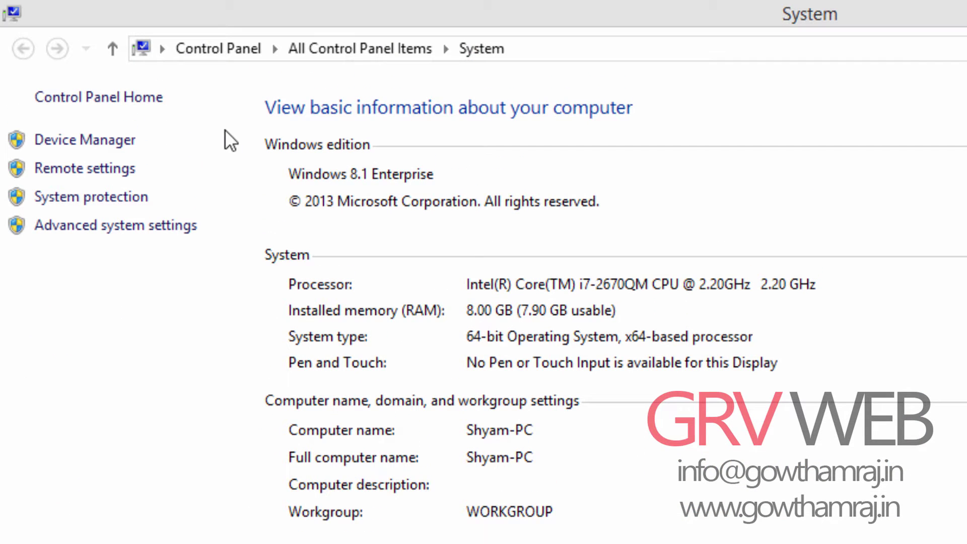
pyautogui.click(147, 225)
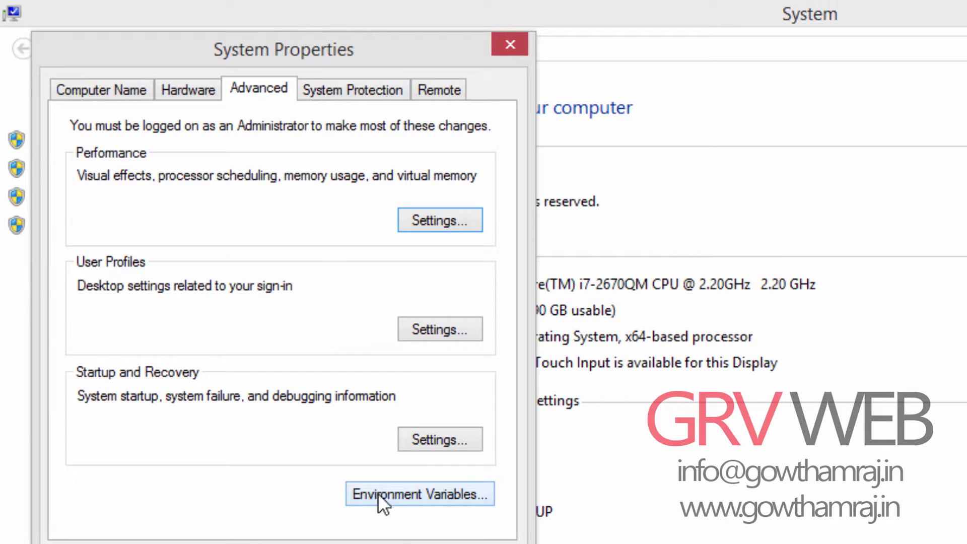
pyautogui.click(378, 494)
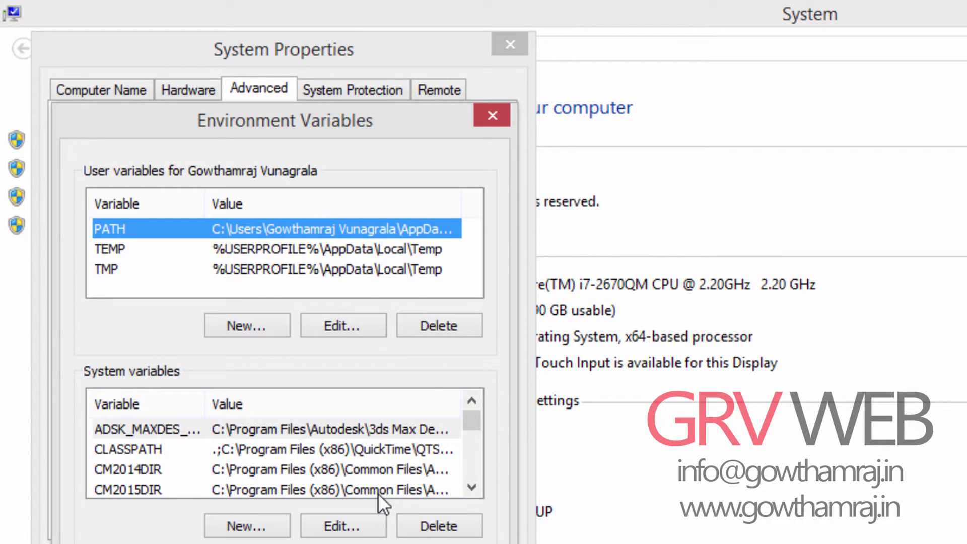
pyautogui.click(288, 430)
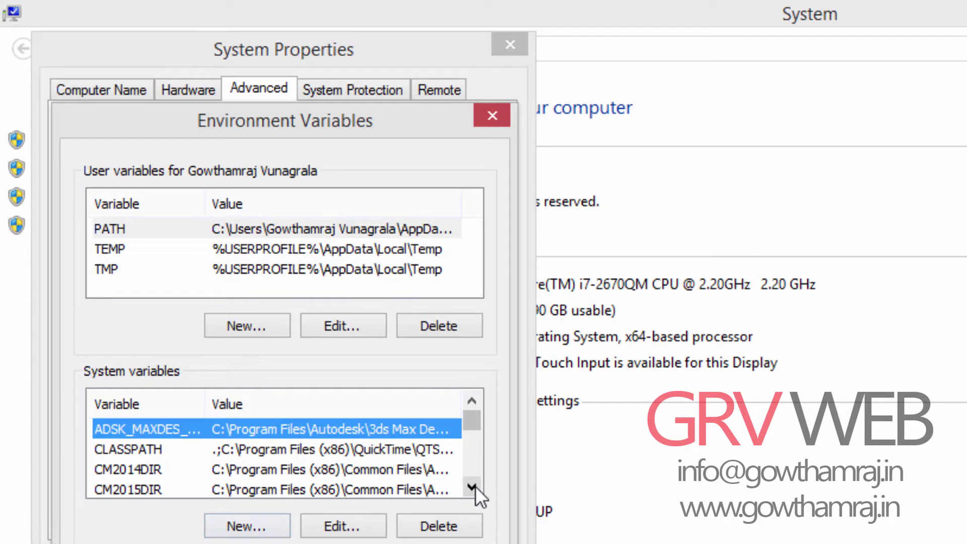
pyautogui.press('p')
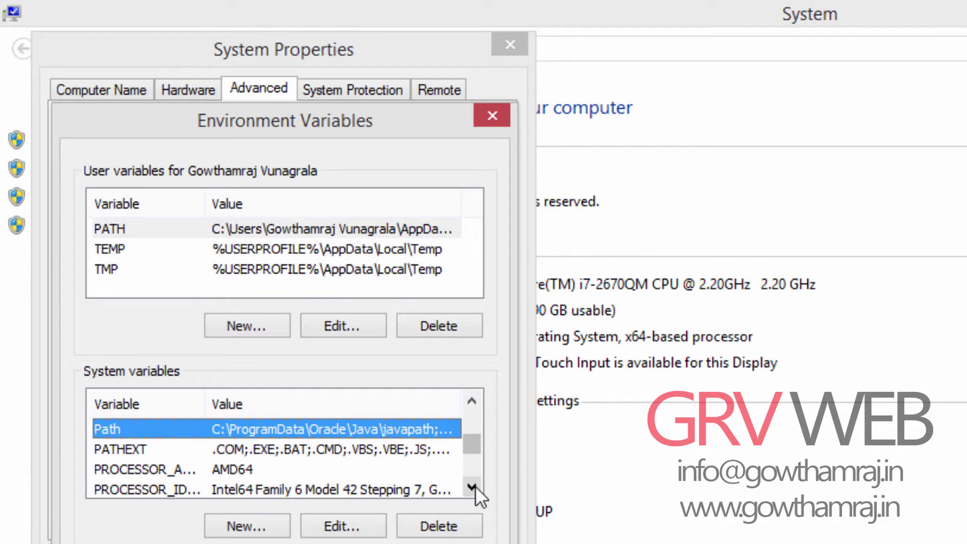
# Step: Append C:\Program Files\Java\jdk1.8.0_25\bin; to system Path and confirm all three dialogs
pyautogui.click(327, 524)
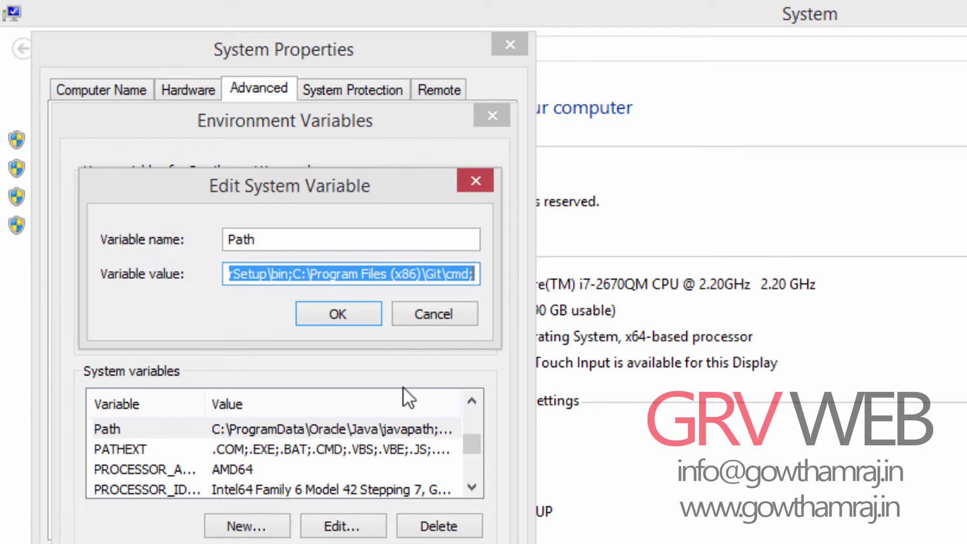
pyautogui.click(474, 277)
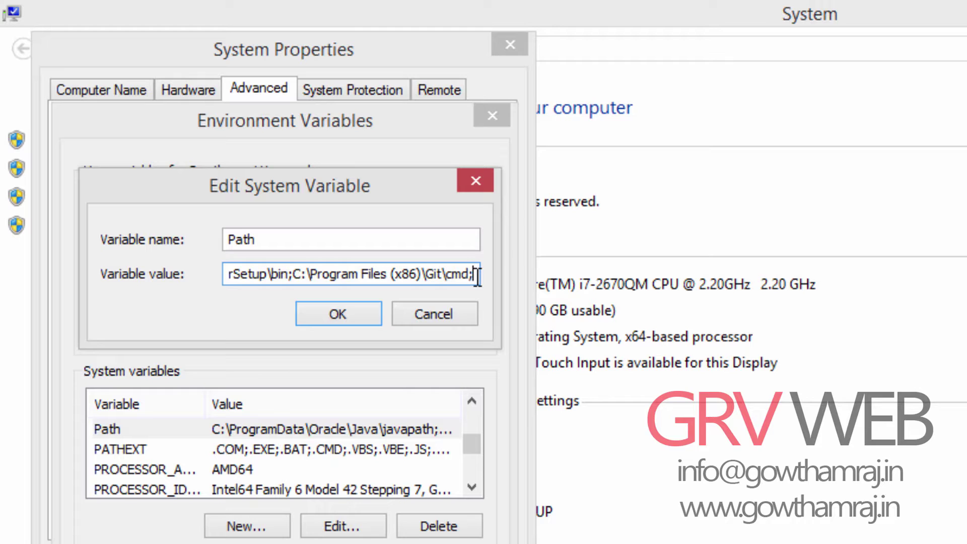
pyautogui.hotkey('ctrl', 'v')
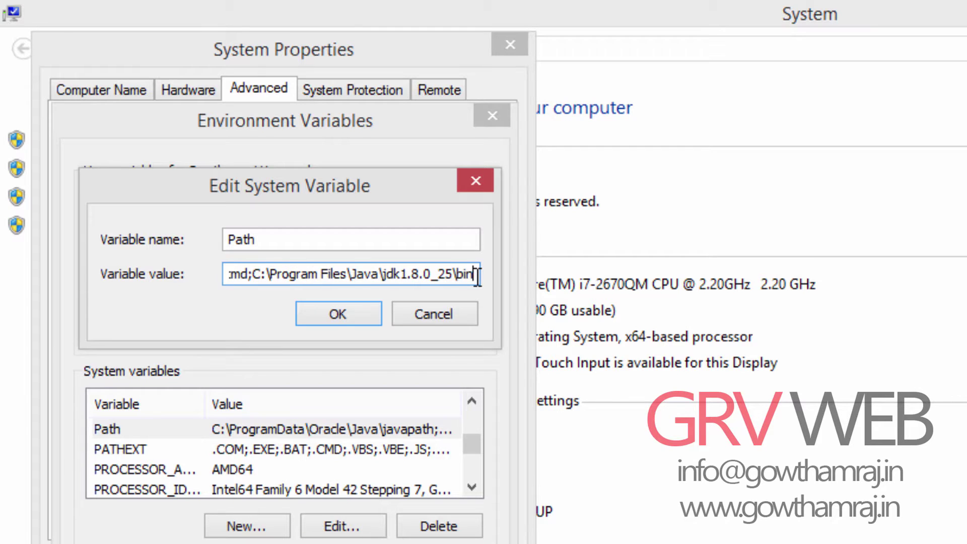
pyautogui.write(';')
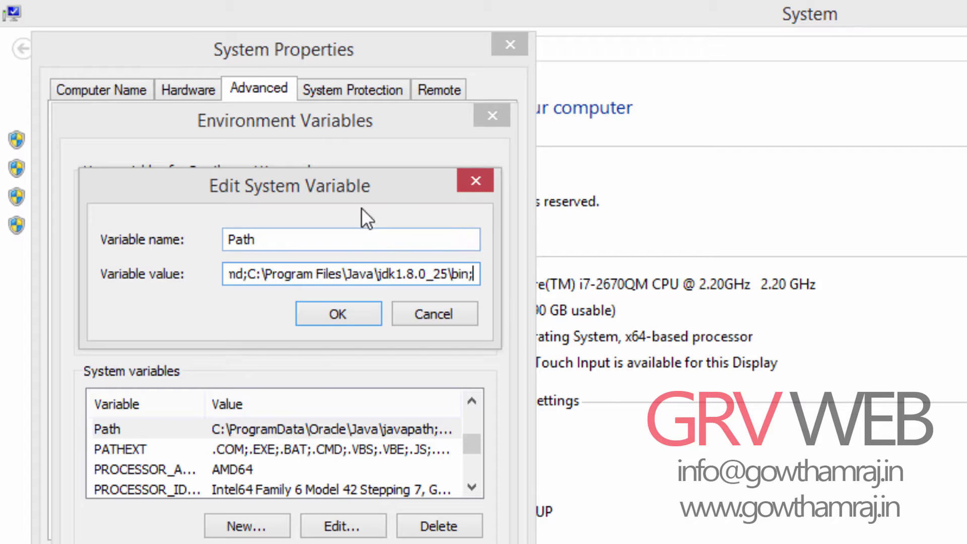
pyautogui.click(333, 317)
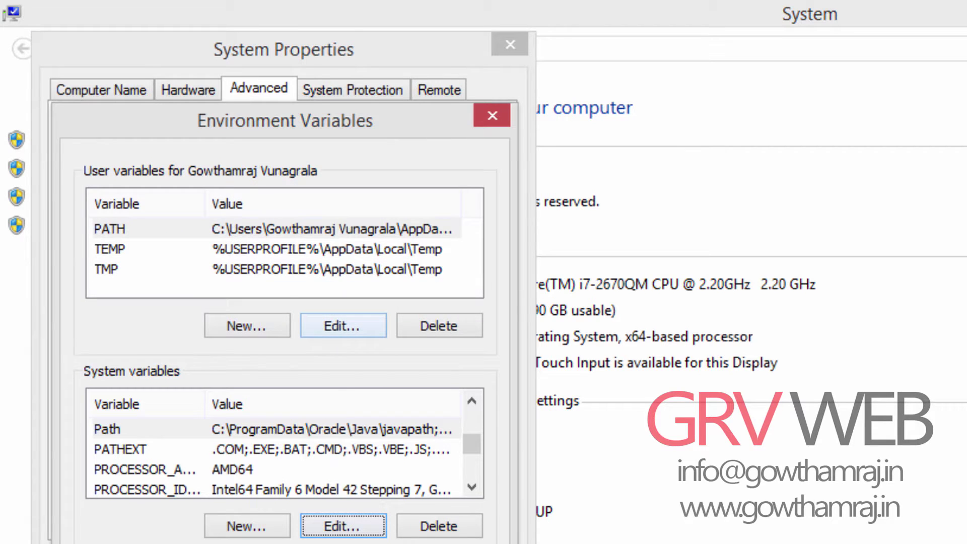
pyautogui.click(354, 512)
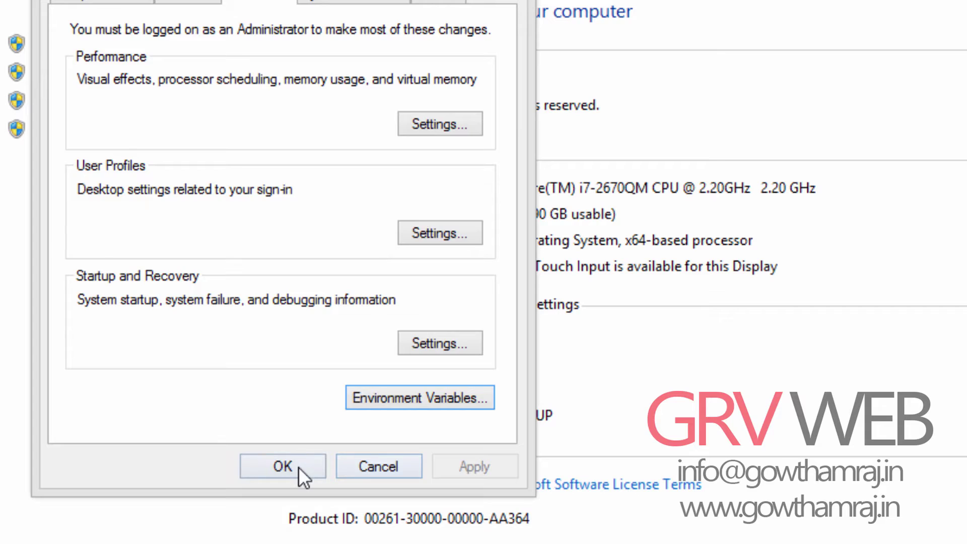
pyautogui.click(298, 467)
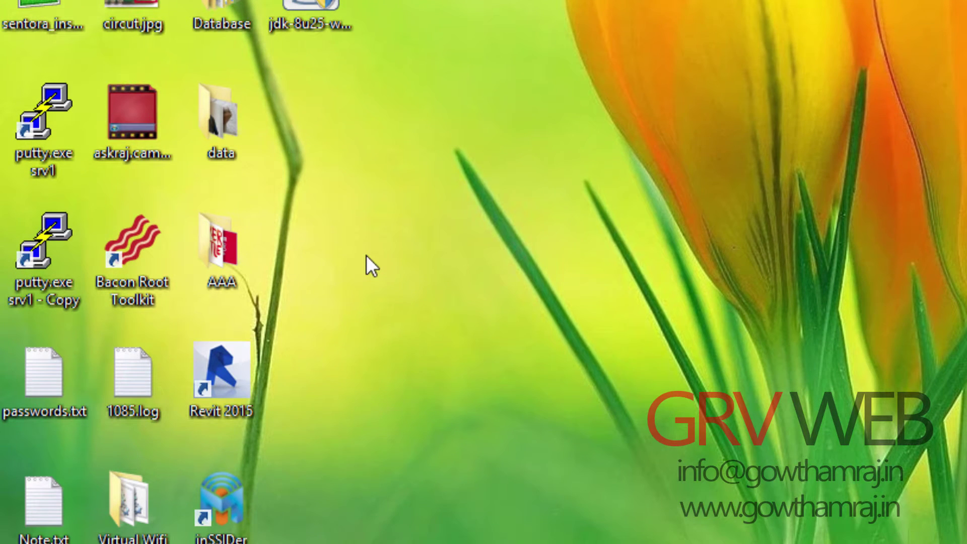
# Step: Launch Command Prompt from the Run box with cmd
pyautogui.press('super+r')
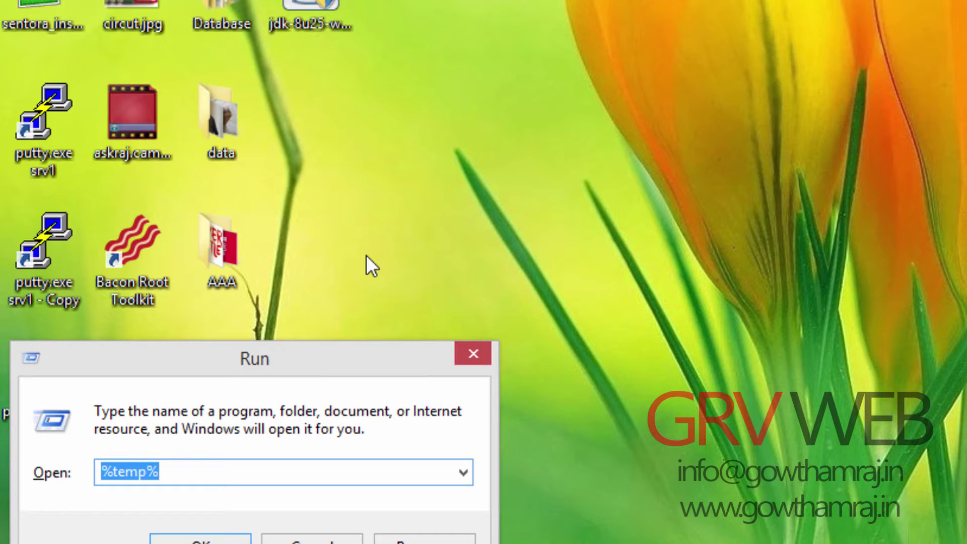
pyautogui.write('cmd')
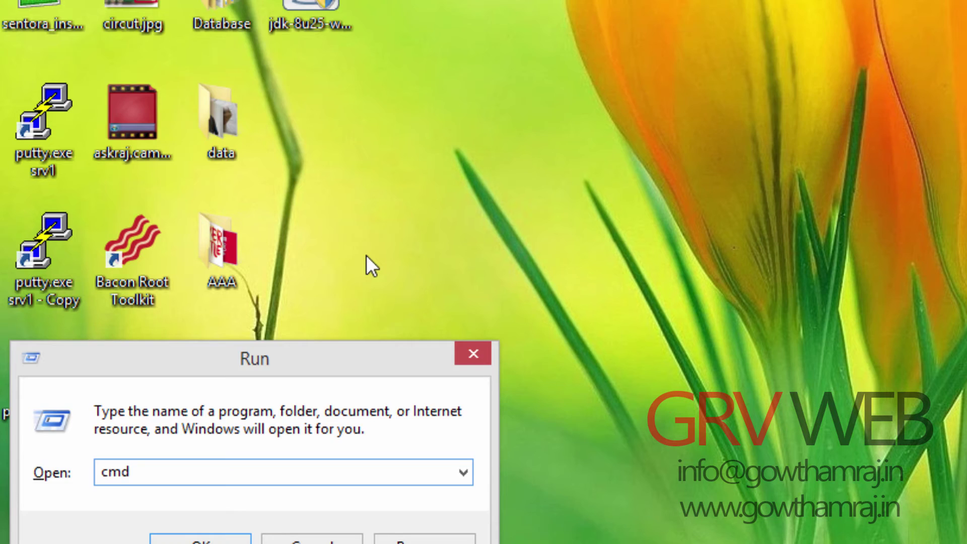
pyautogui.press('Return')
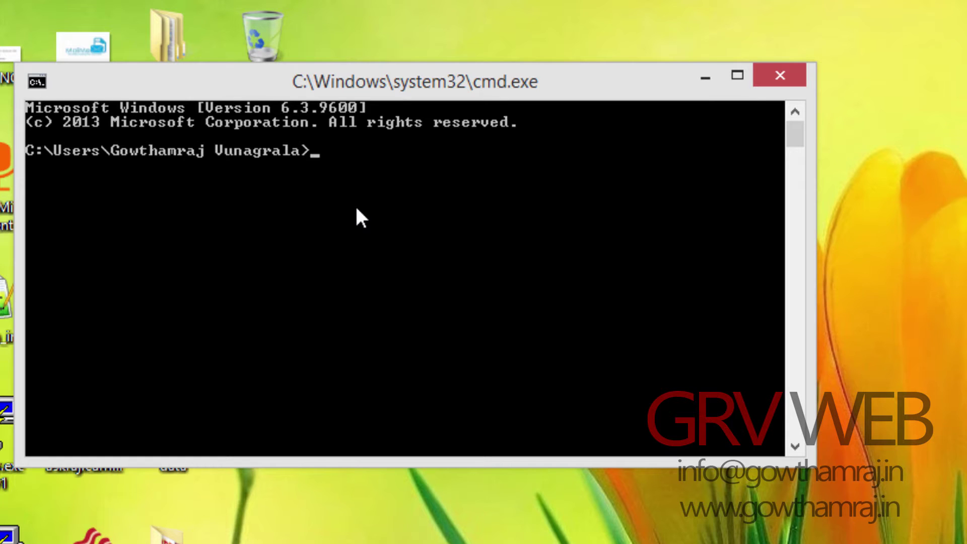
# Step: Run java and javac -version in Command Prompt to verify the JDK is found
pyautogui.write('java')
pyautogui.press('Return')
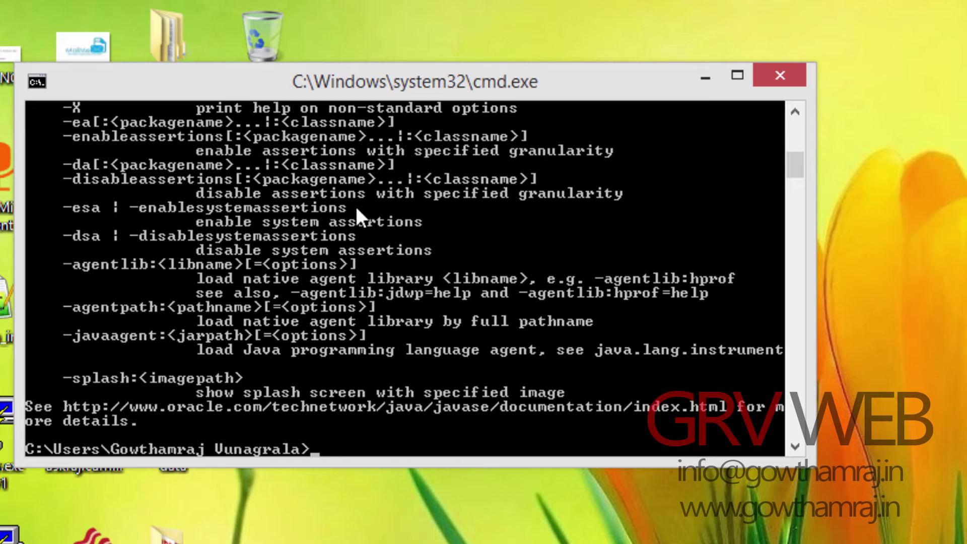
pyautogui.write('javac -version')
pyautogui.press('Return')
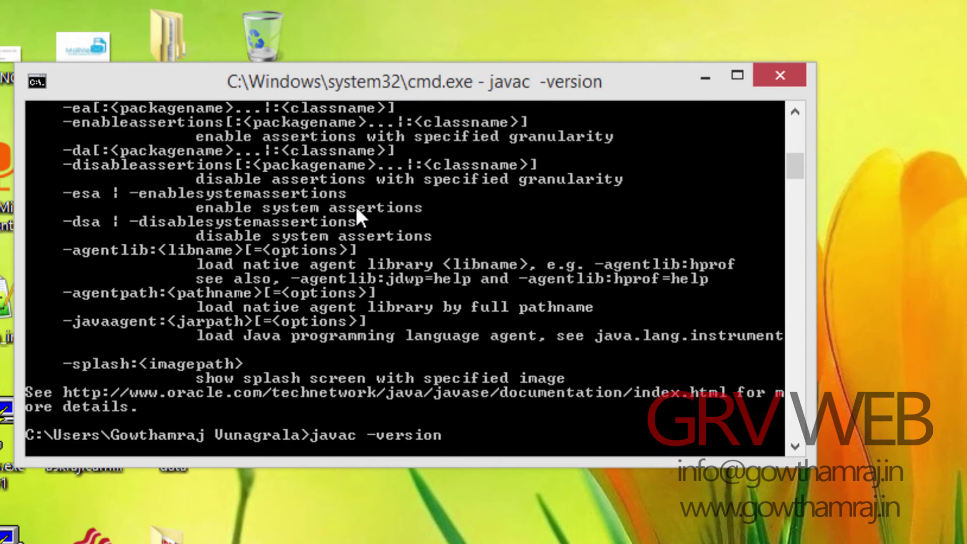